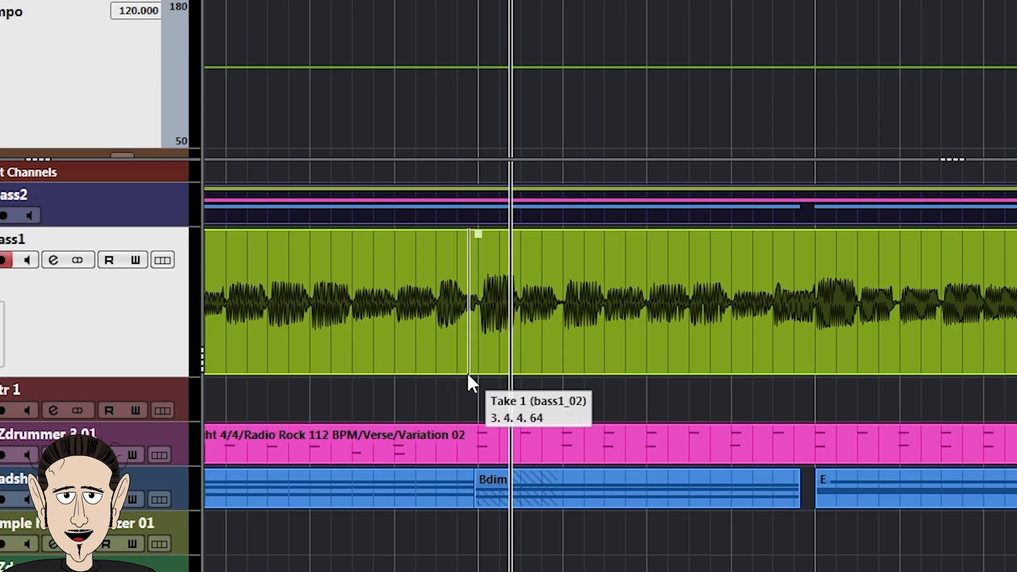
Examine the bass1 waveform around bar 4 up close to compare the note starts with the grid.
scroll(459, 372, up, 6)
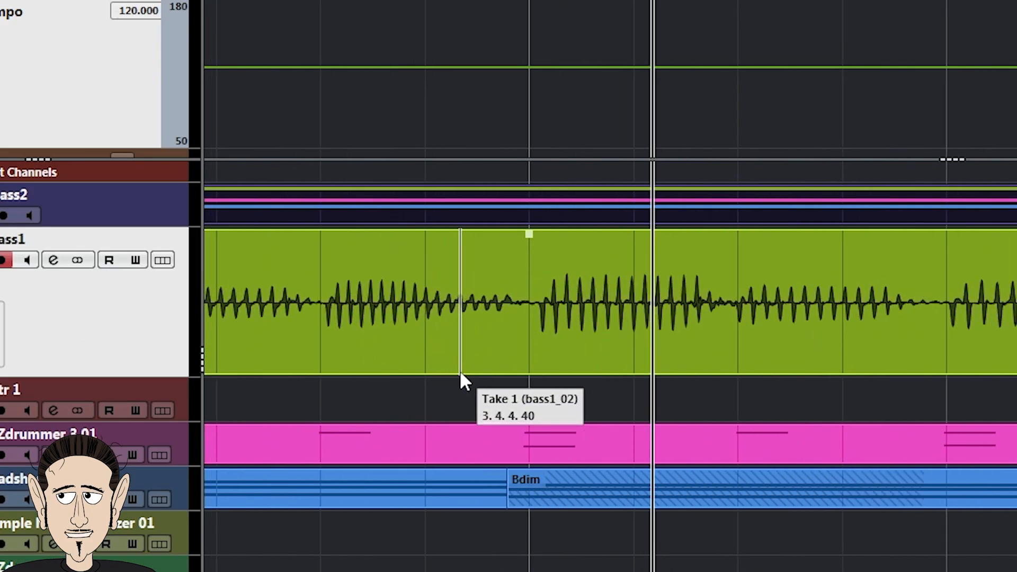
scroll(452, 369, up, 4)
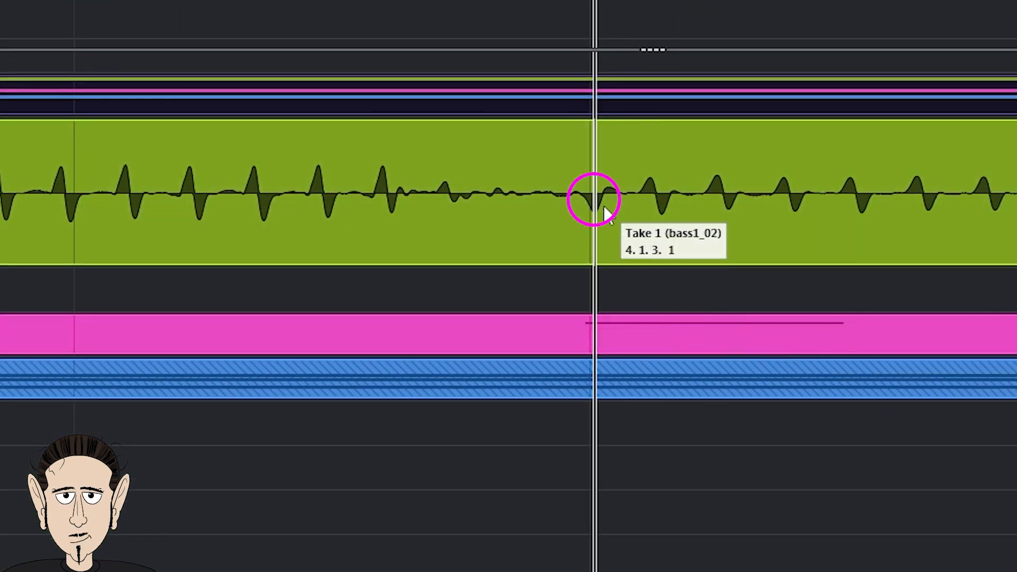
scroll(638, 227, up, 2)
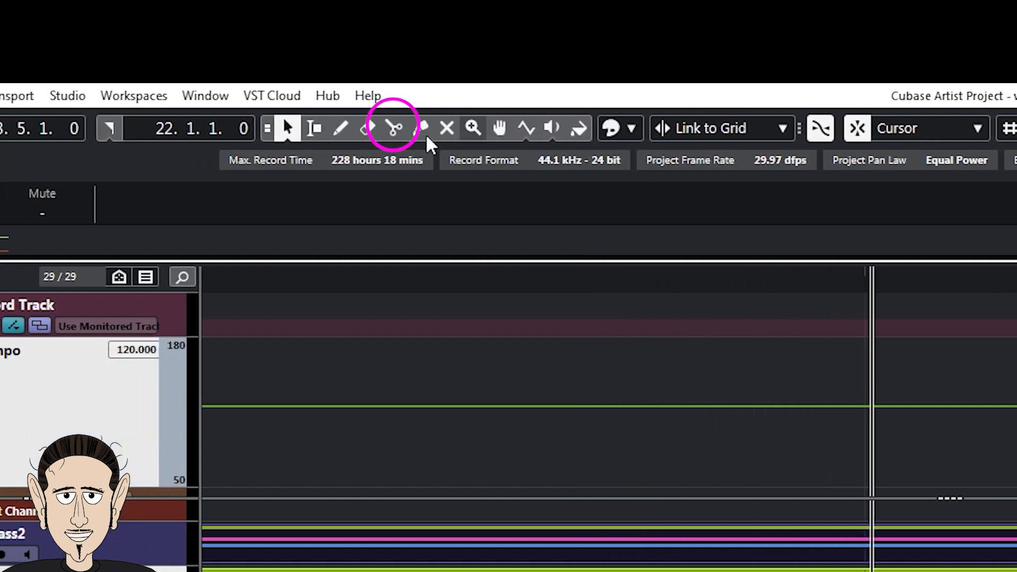
Pick the Split tool and open the setup options of the project toolbar.
click(392, 128)
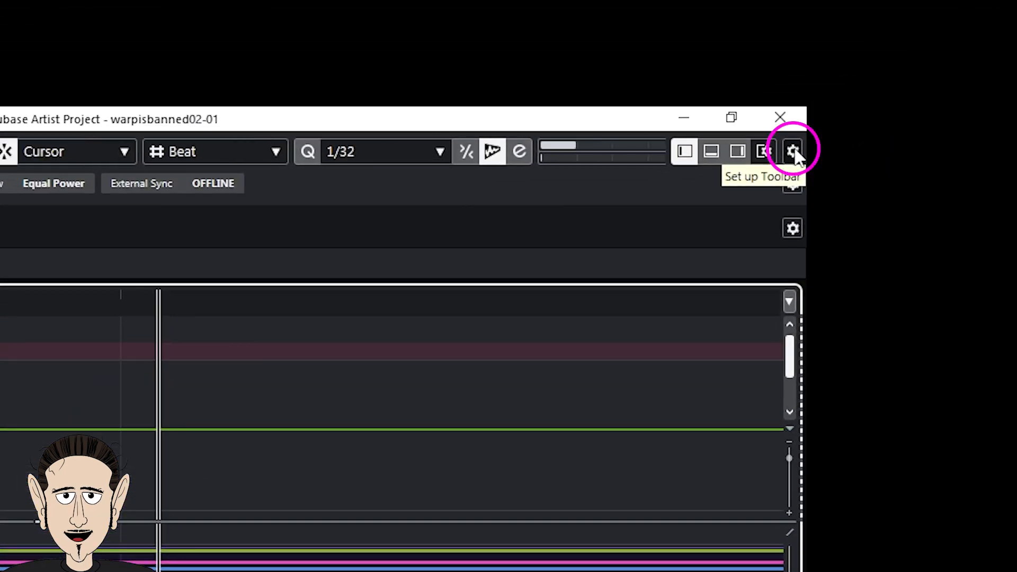
click(810, 142)
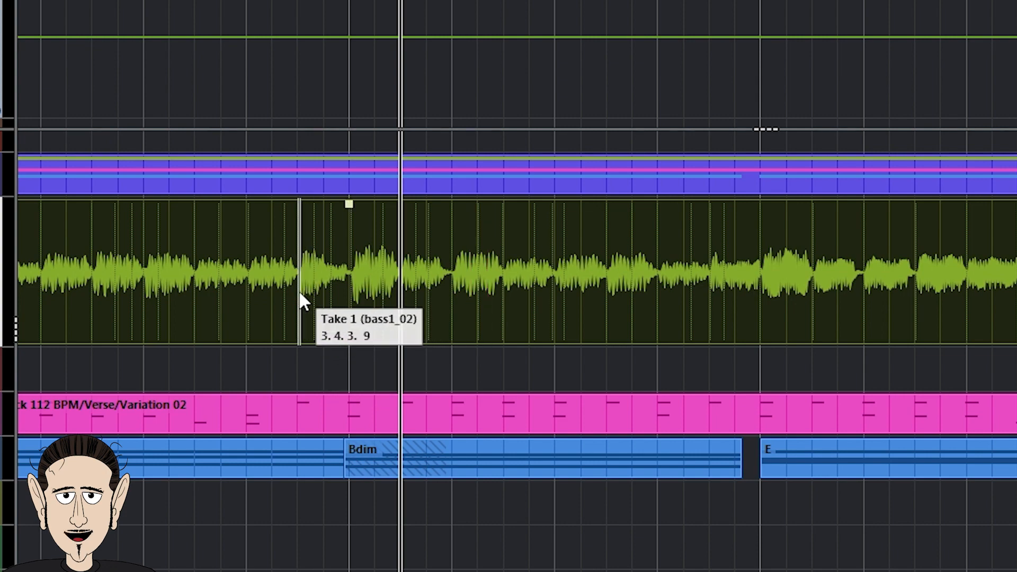
Look at the hitpoint lines on the bass1 event near bar 4 and open the program preferences.
scroll(299, 295, up, 5)
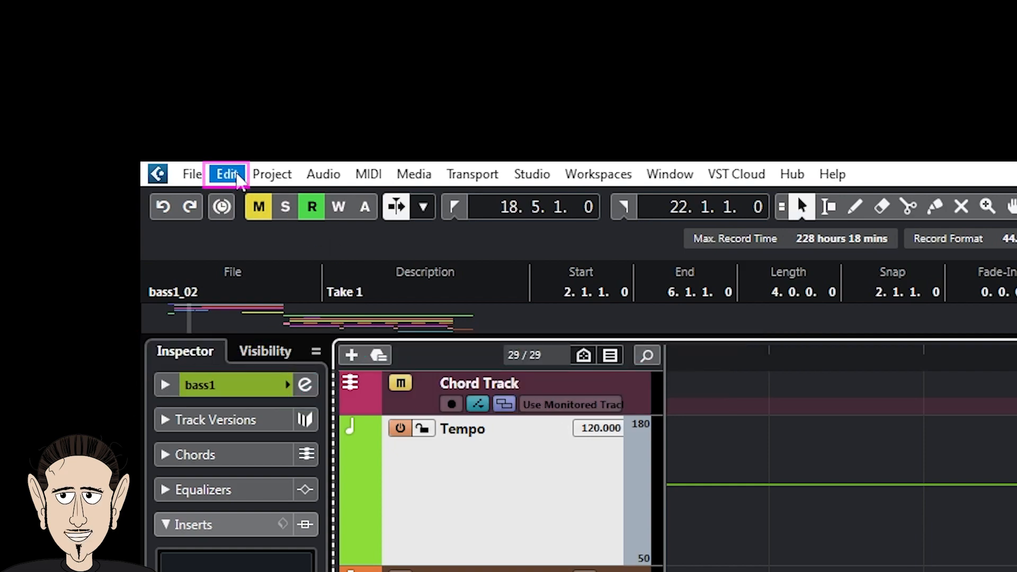
click(228, 174)
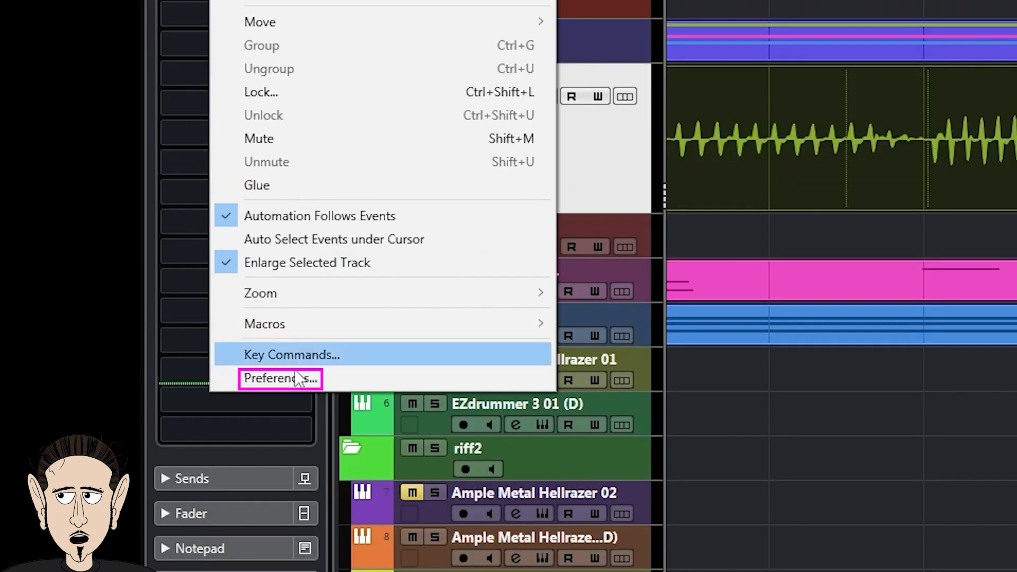
click(299, 378)
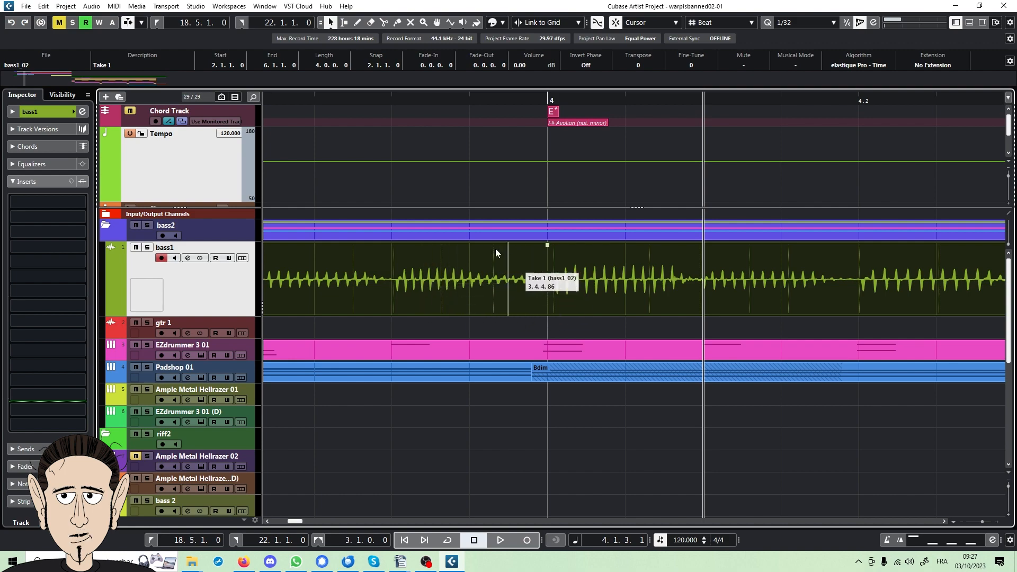
Open the bass1 Take 1 event in the Sample Editor and expand its Hitpoints settings.
double_click(479, 278)
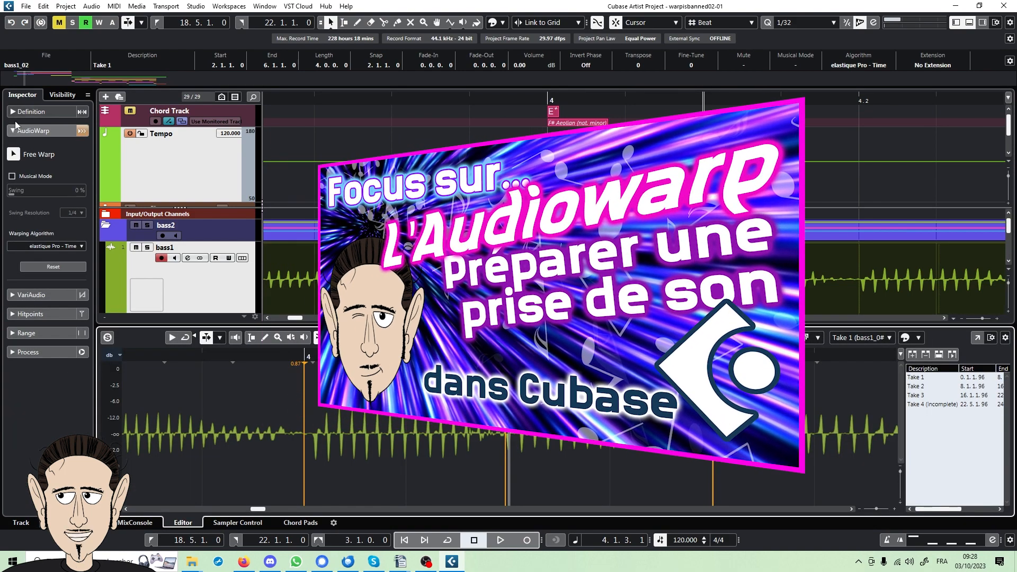
click(18, 131)
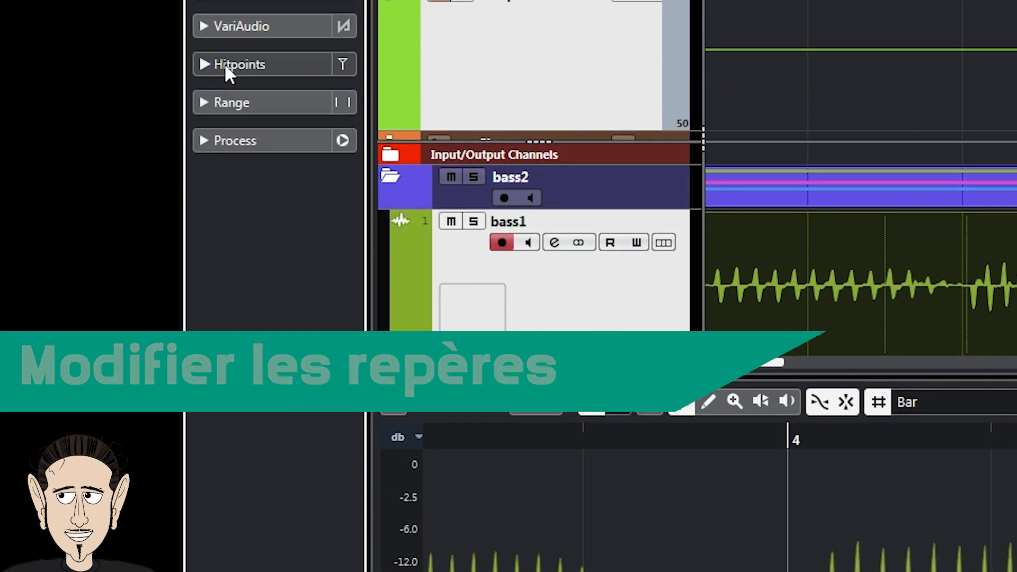
click(226, 66)
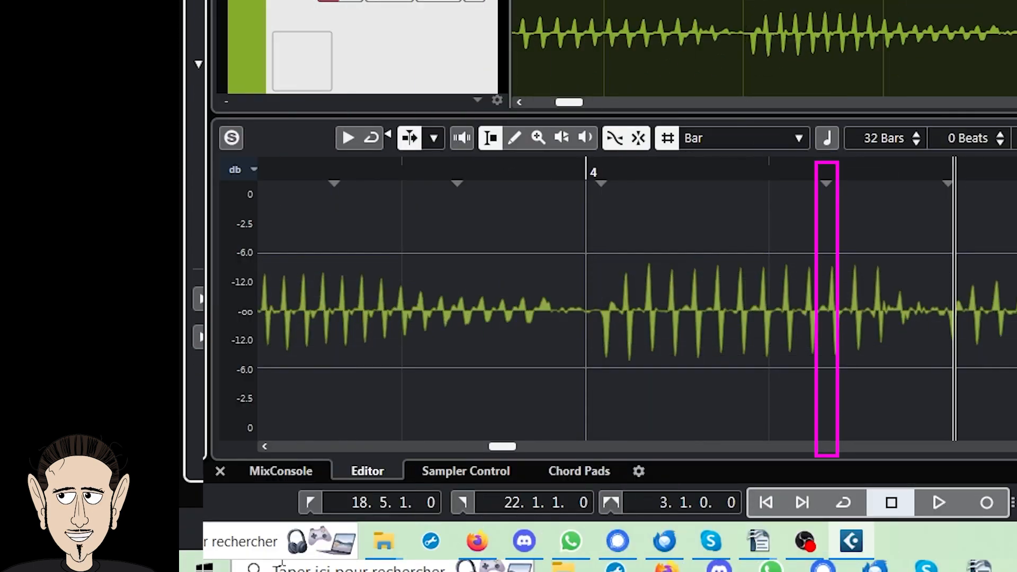
Set the hitpoint threshold to 13 % and the intensity to 17 % for the bass1 take.
drag(55, 293, 34, 340)
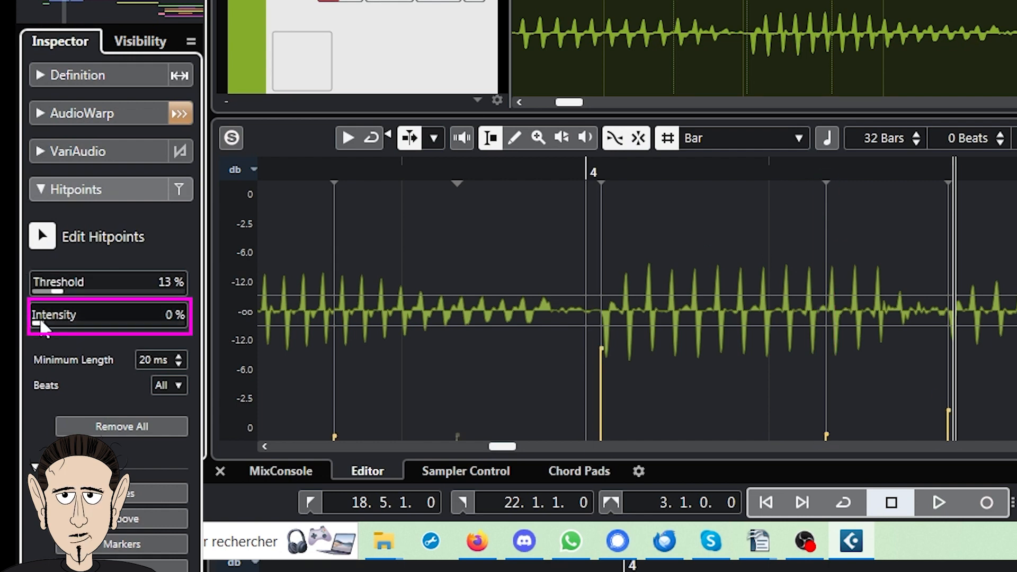
drag(41, 321, 66, 324)
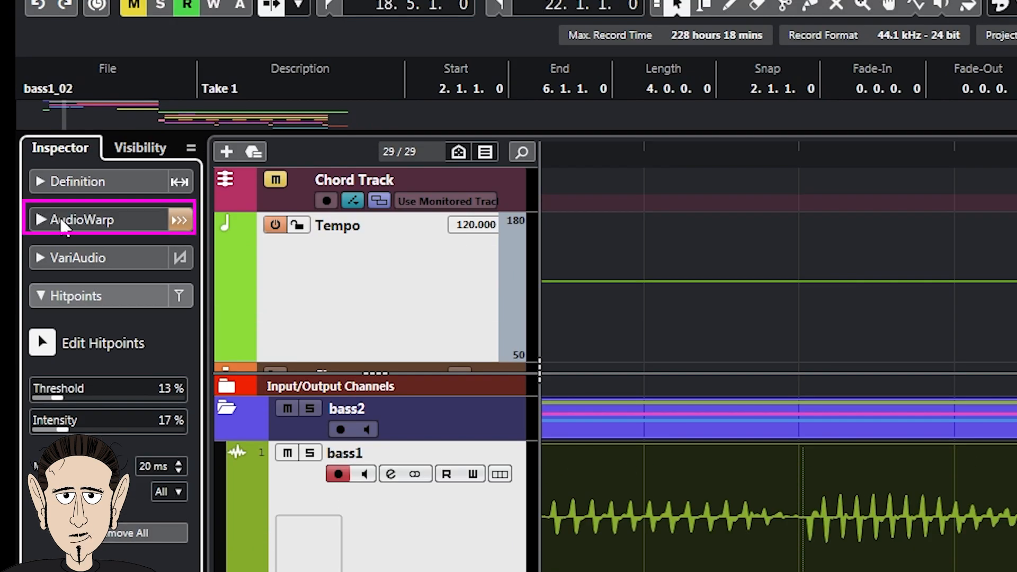
Try dividing the bass1 take into events at its hitpoints and creating markers from those hitpoints.
click(59, 216)
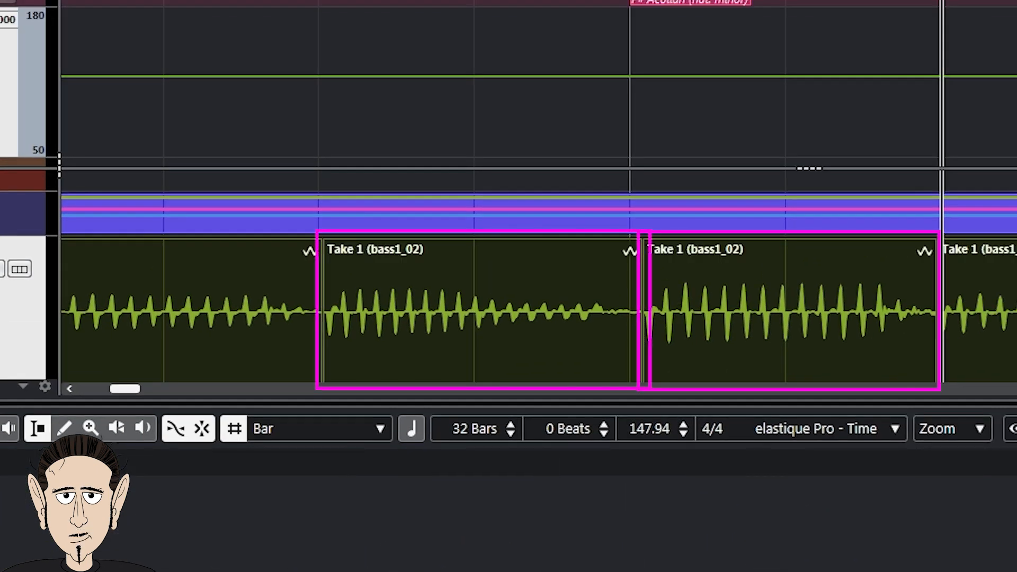
key(ctrl+alt+b)
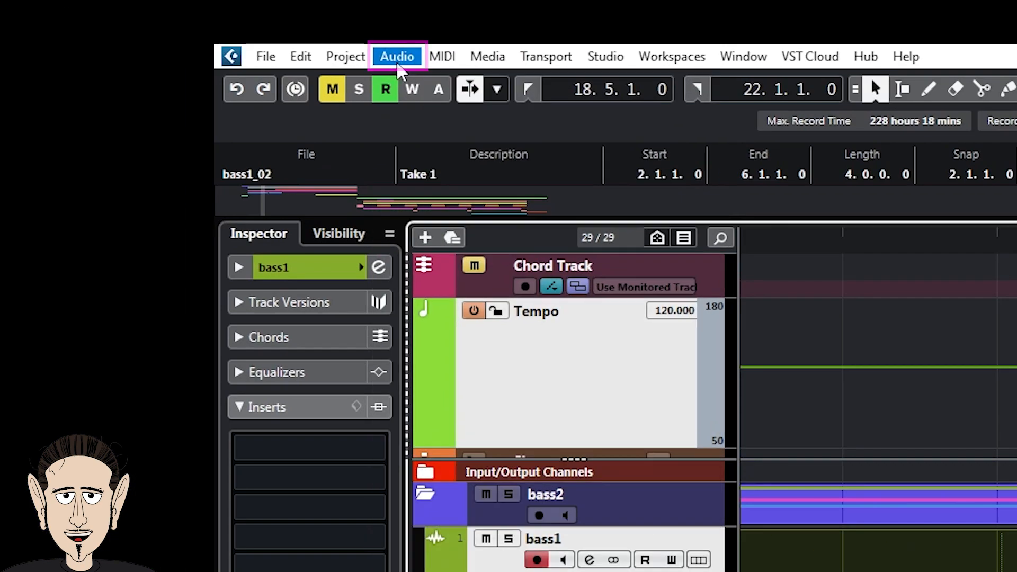
click(397, 56)
mouse_move(464, 316)
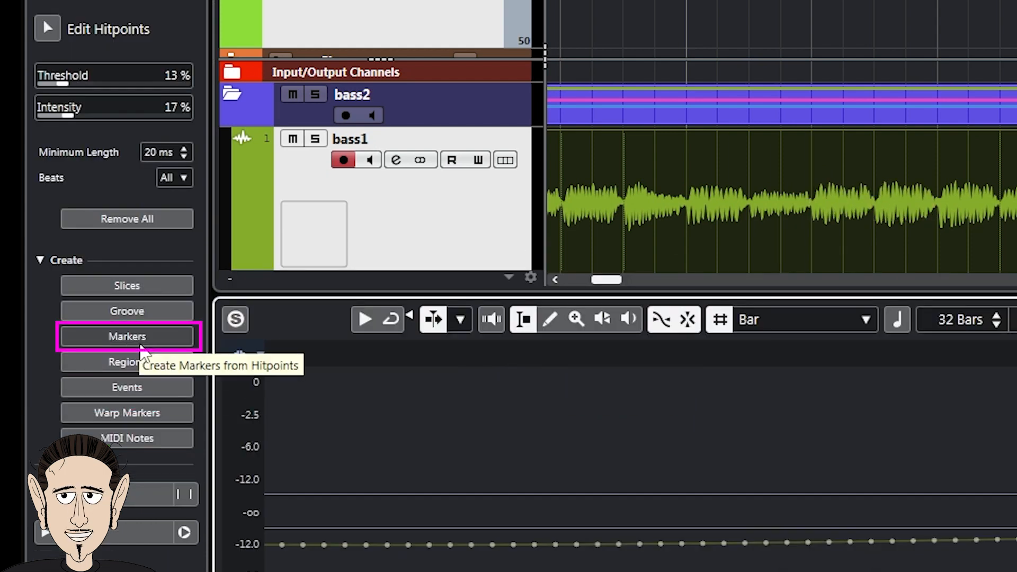
click(141, 344)
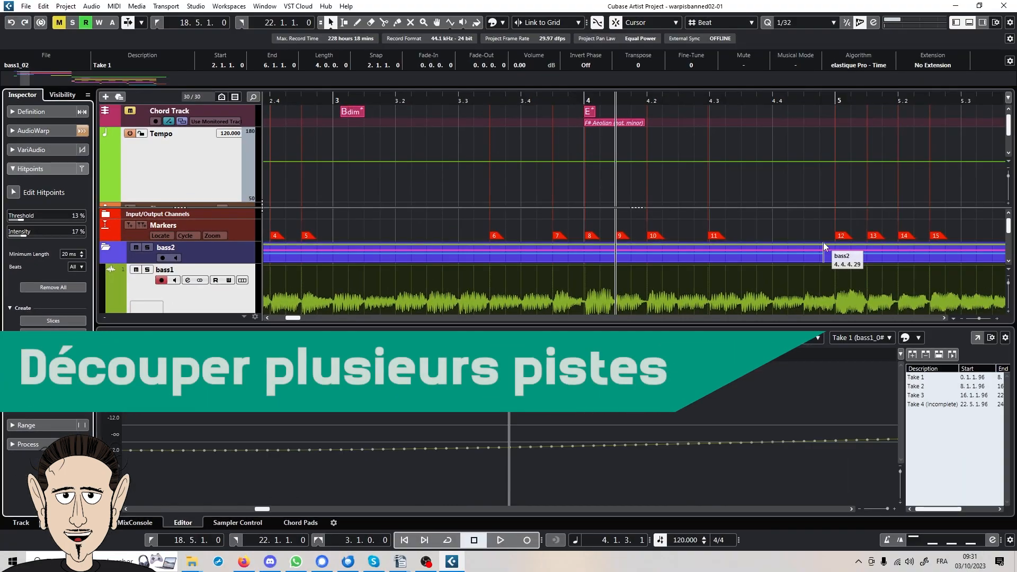
Duplicate the bass 2 track and rename the original track "réf".
right_click(201, 317)
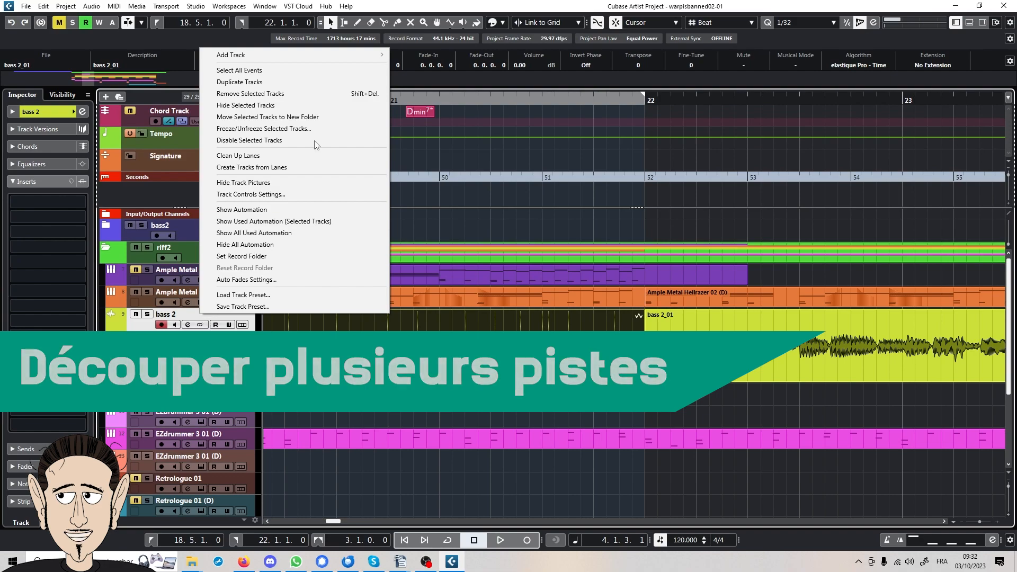
click(315, 82)
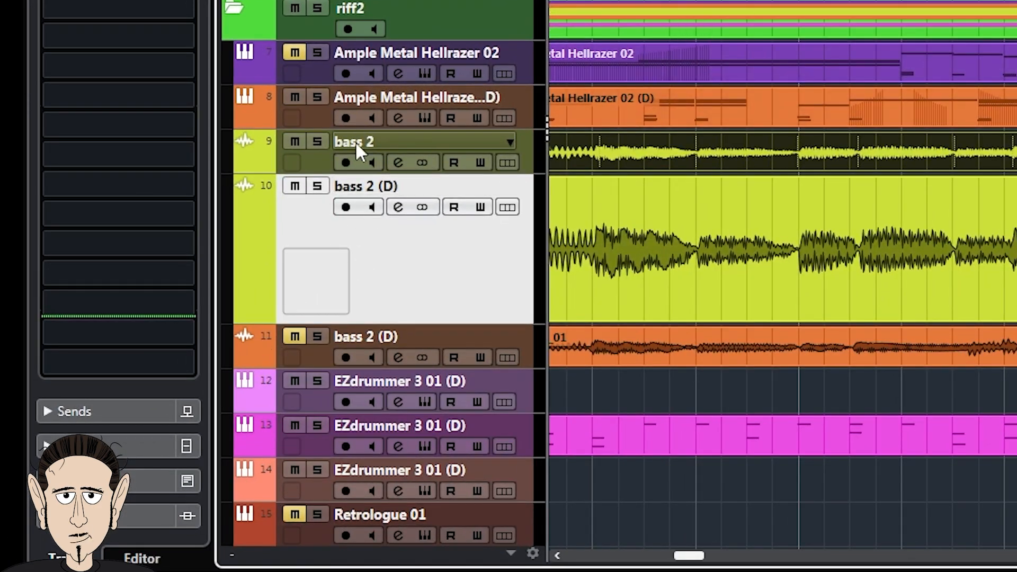
click(356, 144)
double_click(410, 139)
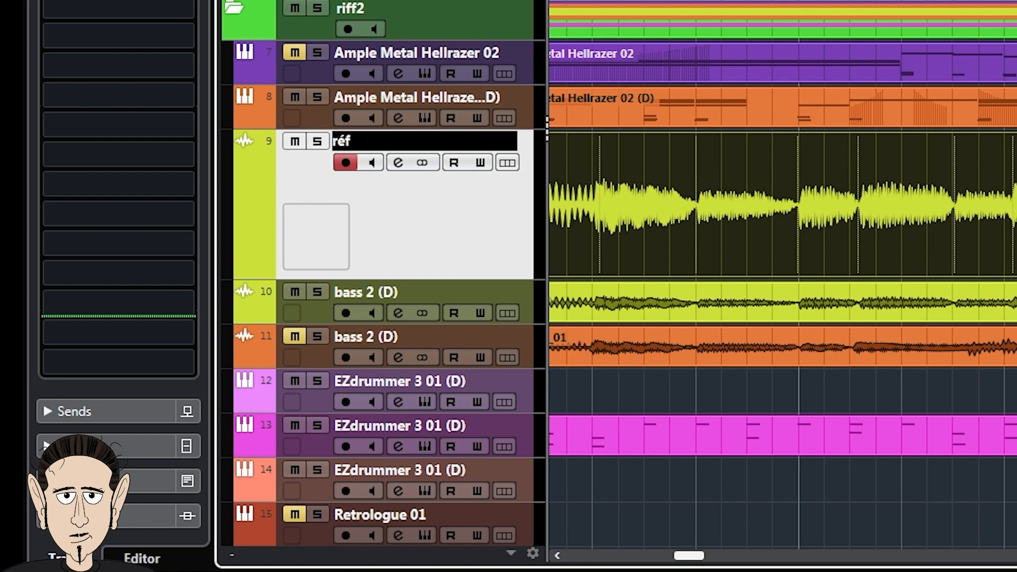
key(Return)
Change the réf track's color to red and mute the track.
click(185, 1)
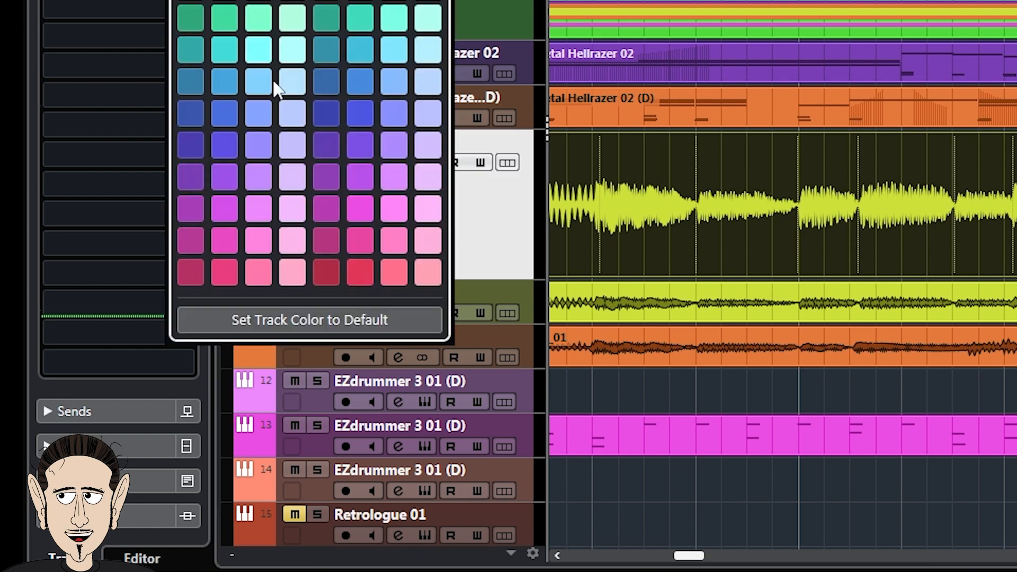
click(359, 271)
click(185, 1)
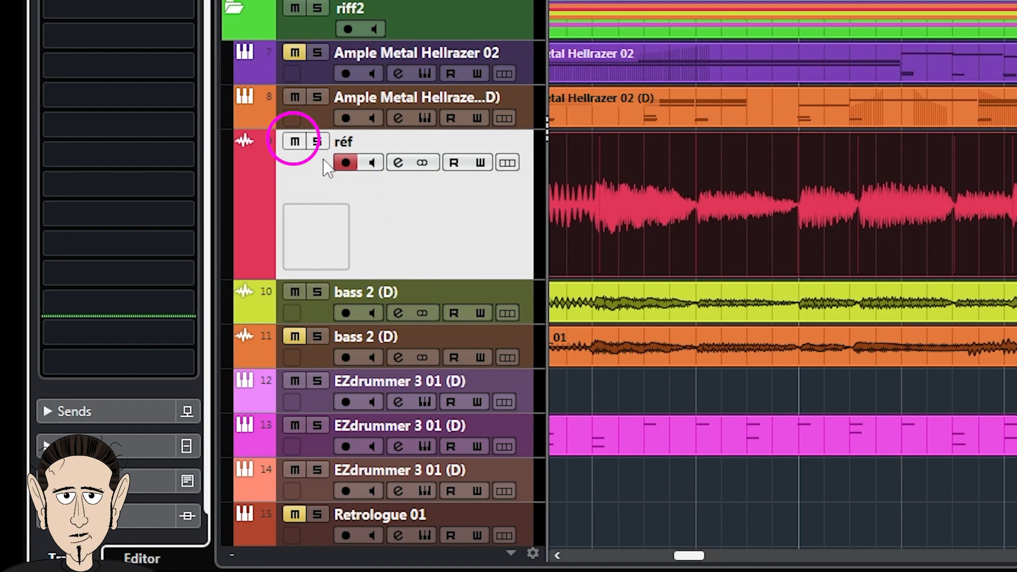
click(294, 142)
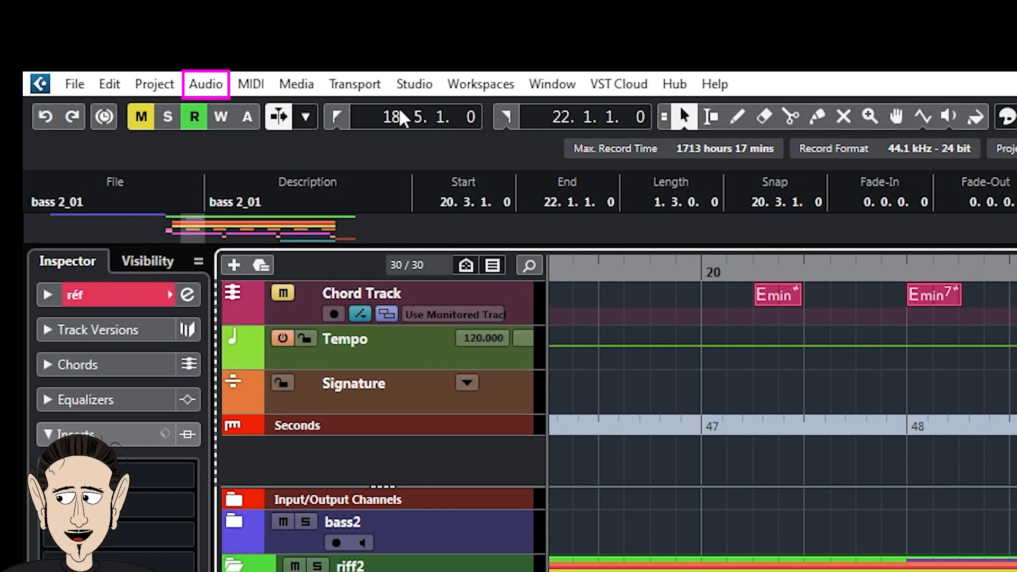
Divide the selected bass 2_01 event on the réf track into separate events at its hitpoints.
click(209, 87)
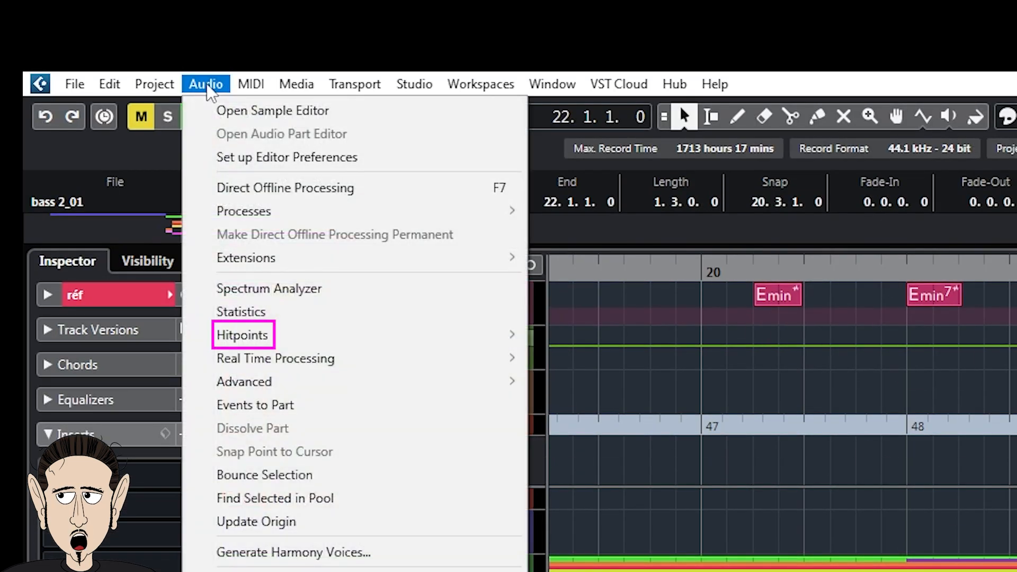
mouse_move(277, 344)
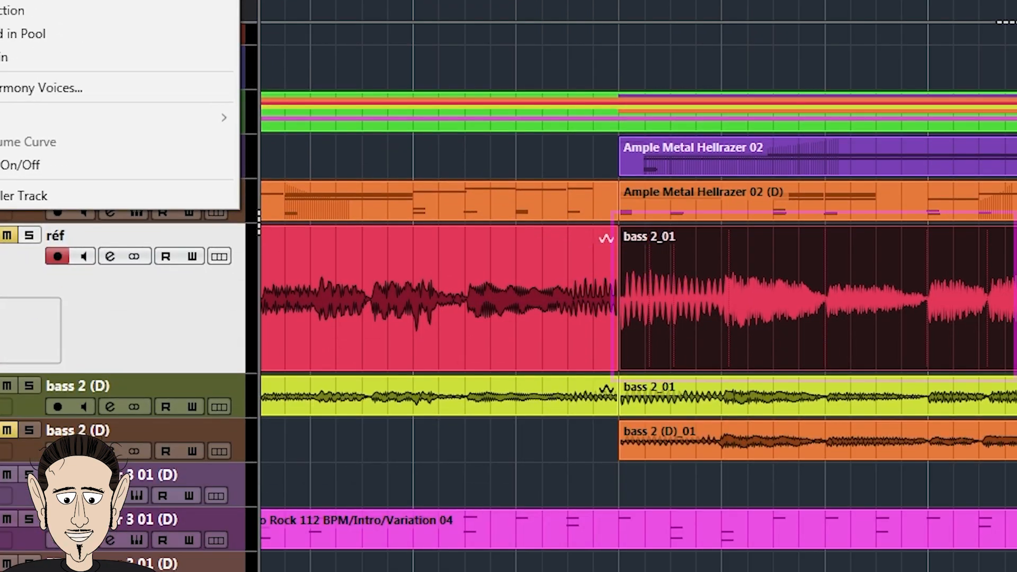
click(350, 1)
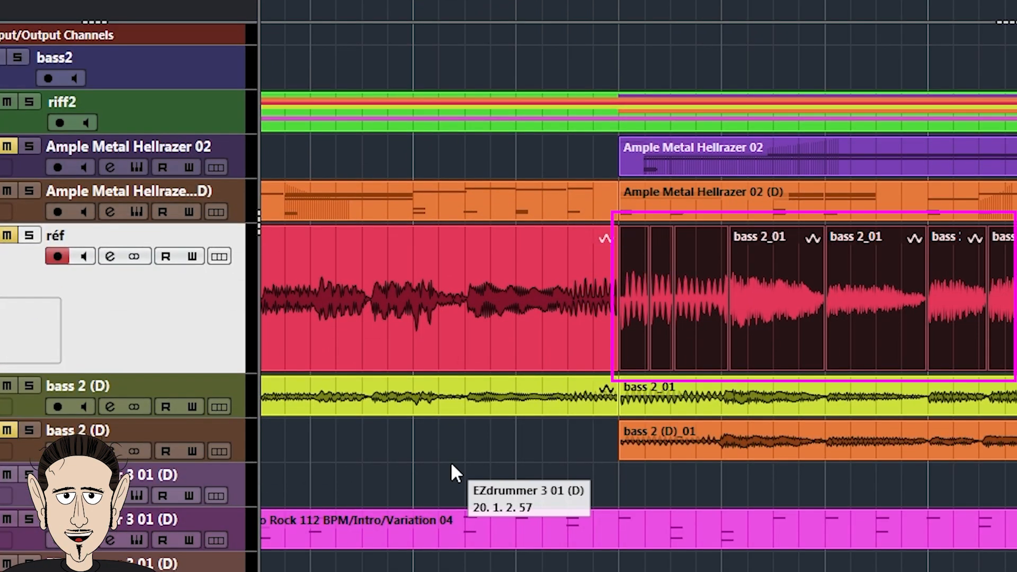
Set the project's snap type to Events.
drag(651, 338, 690, 313)
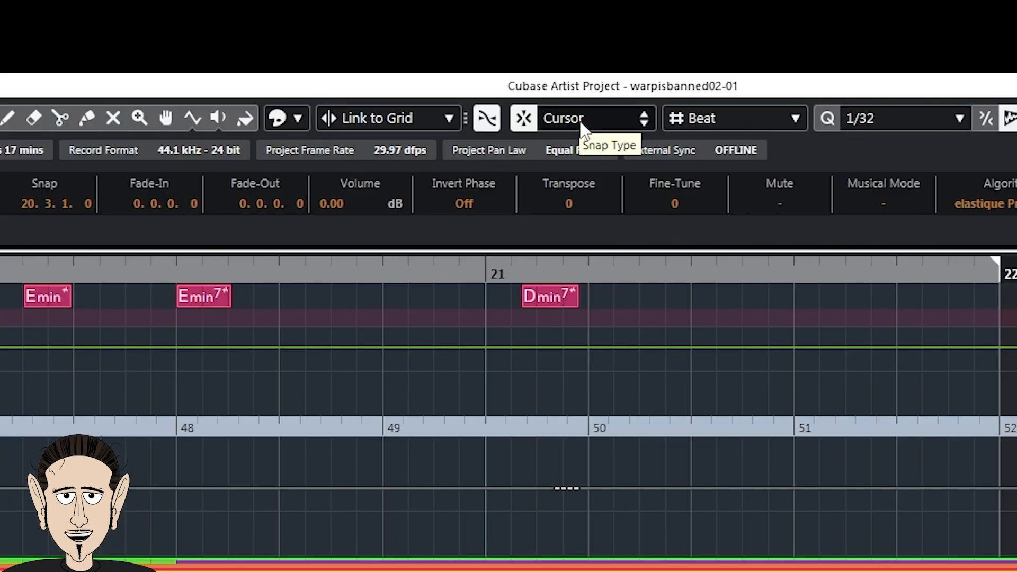
click(583, 127)
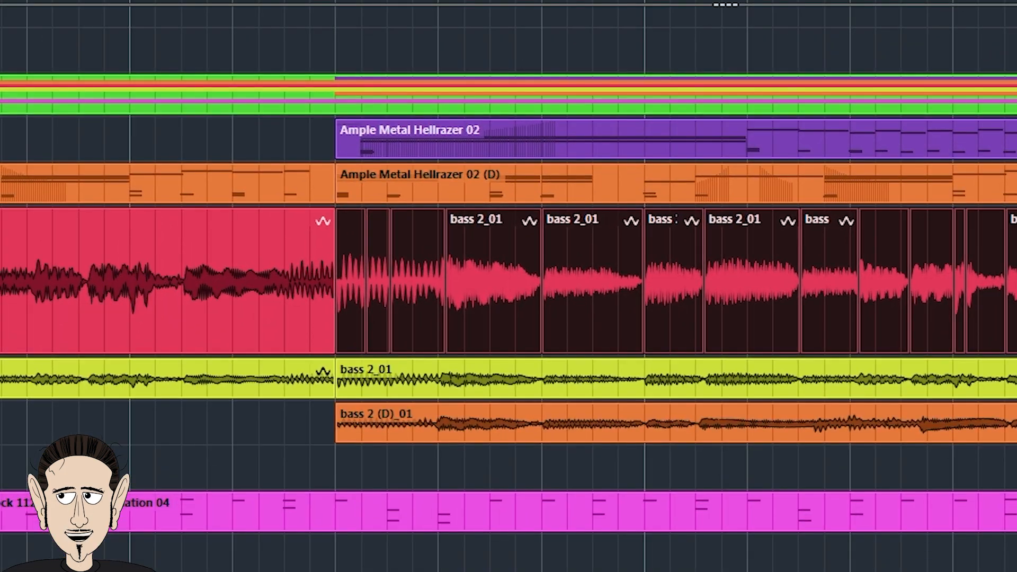
Select the events on both bass 2 (D) tracks below réf and split them together at réf's first two cut positions.
mouse_move(344, 466)
mouse_down()
mouse_move(470, 407)
mouse_move(983, 359)
mouse_move(1009, 378)
mouse_up()
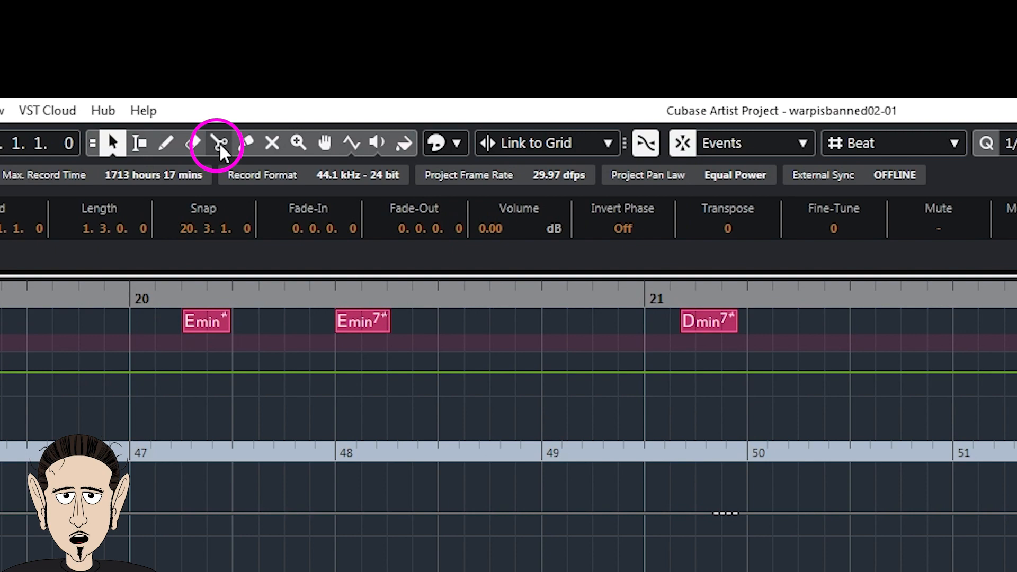
click(219, 143)
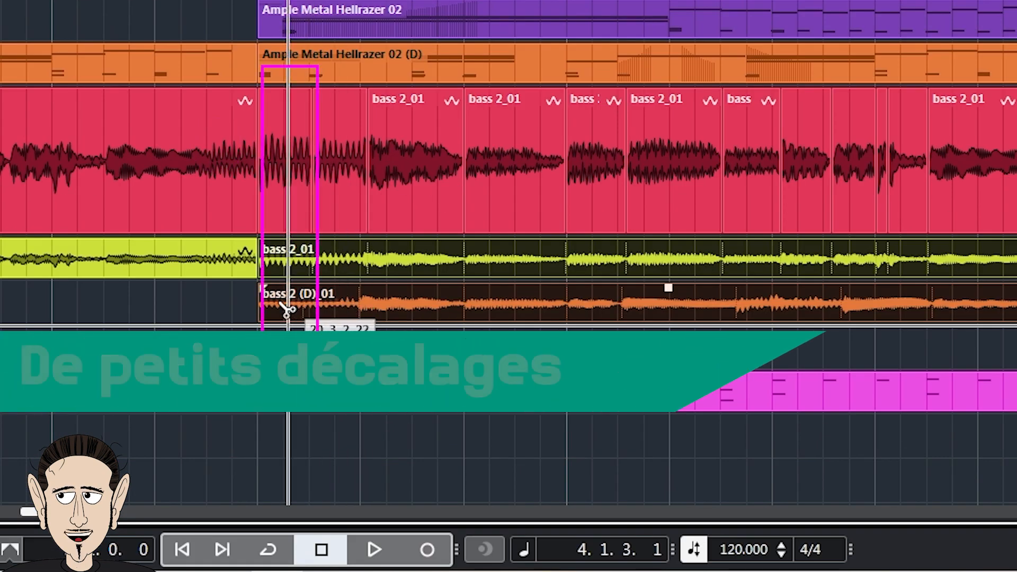
scroll(289, 295, up, 4)
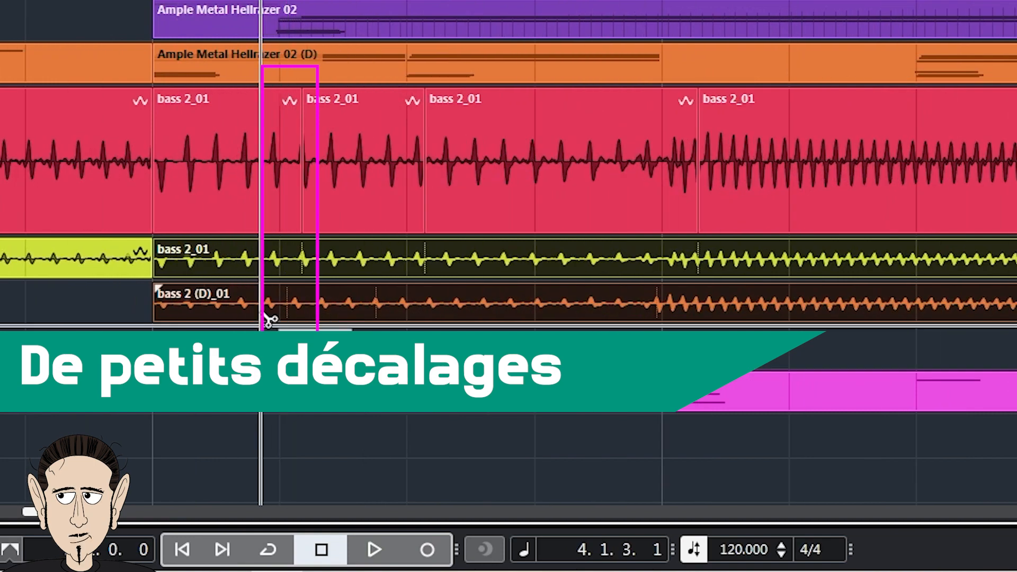
click(307, 294)
click(426, 295)
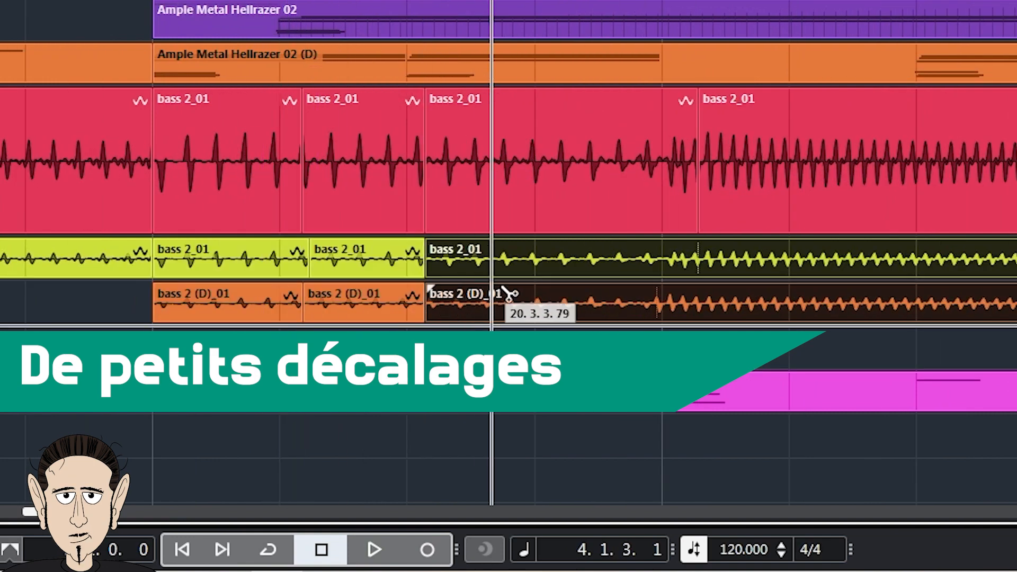
Enlarge the two bass 2 (D) tracks and compare the positions of the new cuts on both waveforms up close.
scroll(255, 381, up, 5)
key(Down)
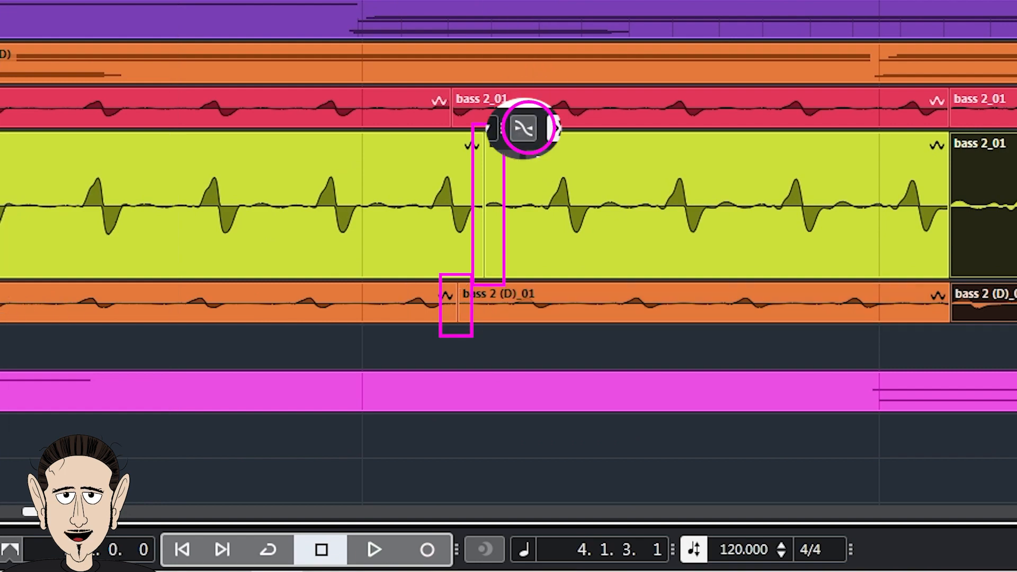
drag(1, 324, 1, 430)
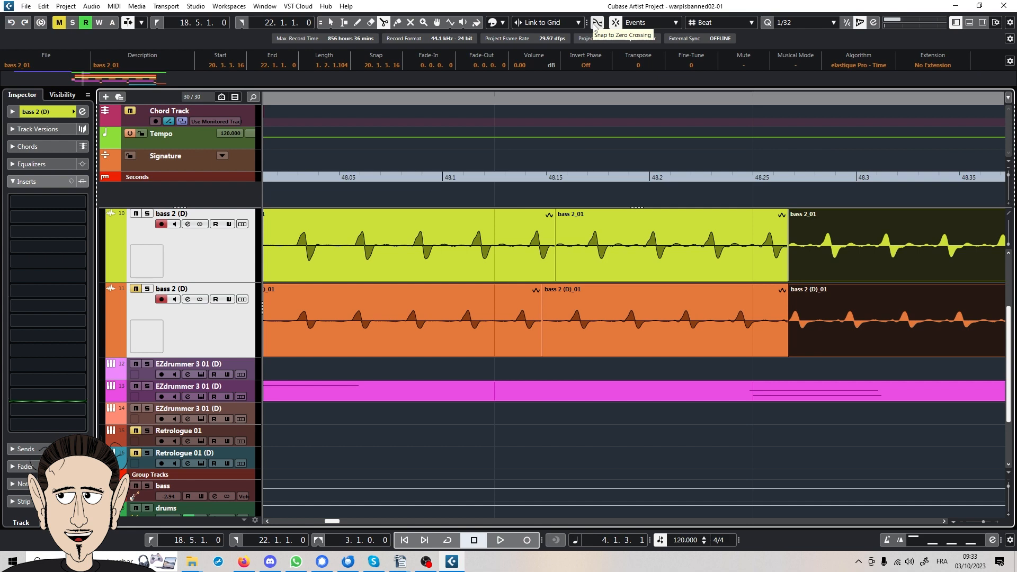
scroll(678, 237, down, 12)
scroll(615, 352, up, 2)
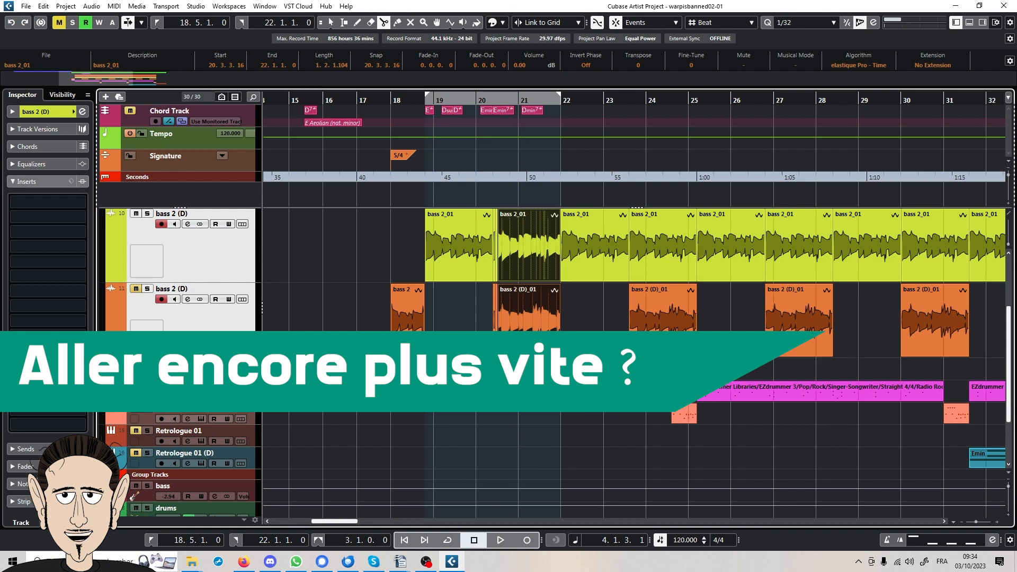
Add a folder track directly below the réf track.
scroll(577, 358, up, 4)
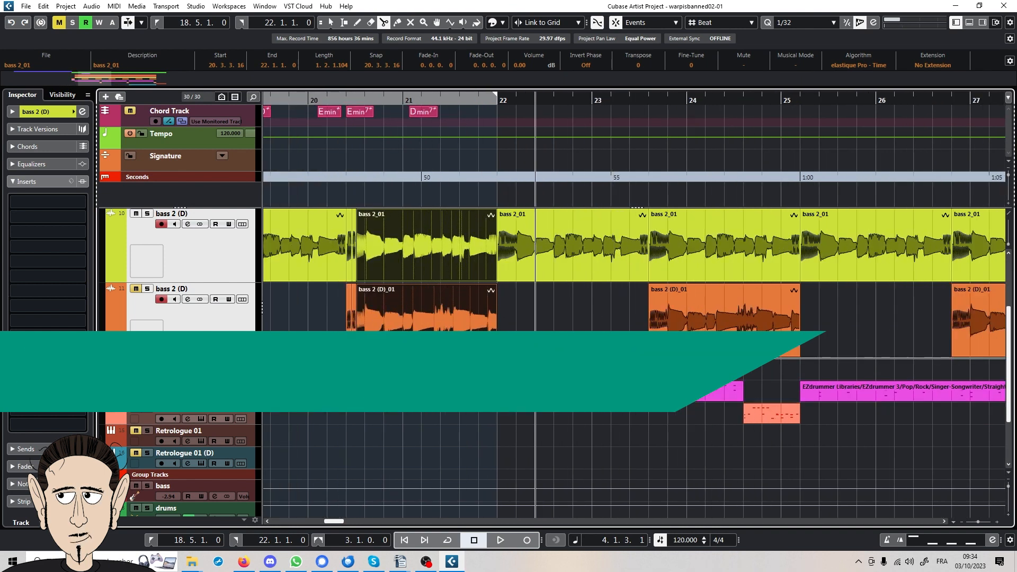
scroll(532, 358, up, 2)
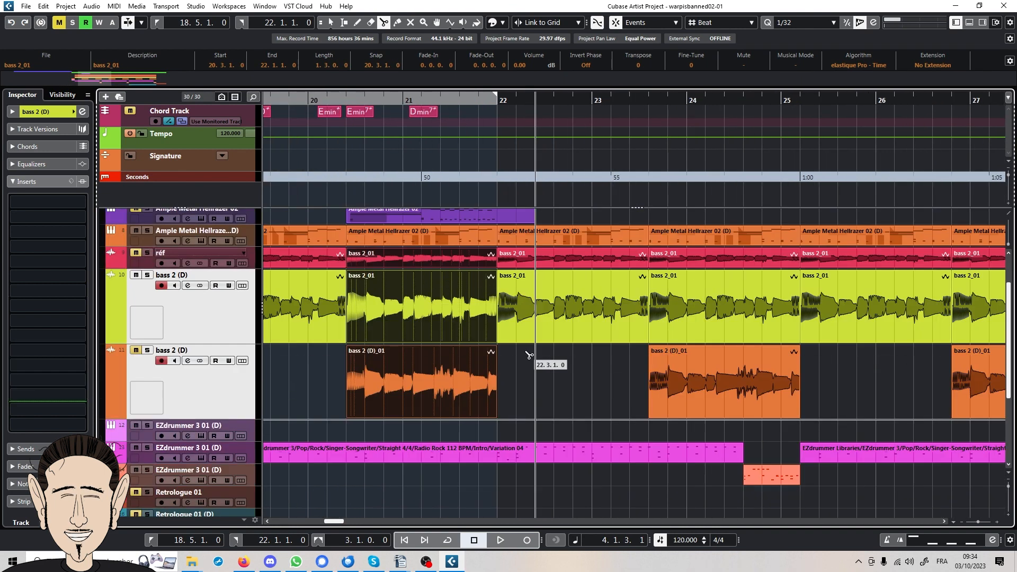
click(153, 265)
right_click(201, 291)
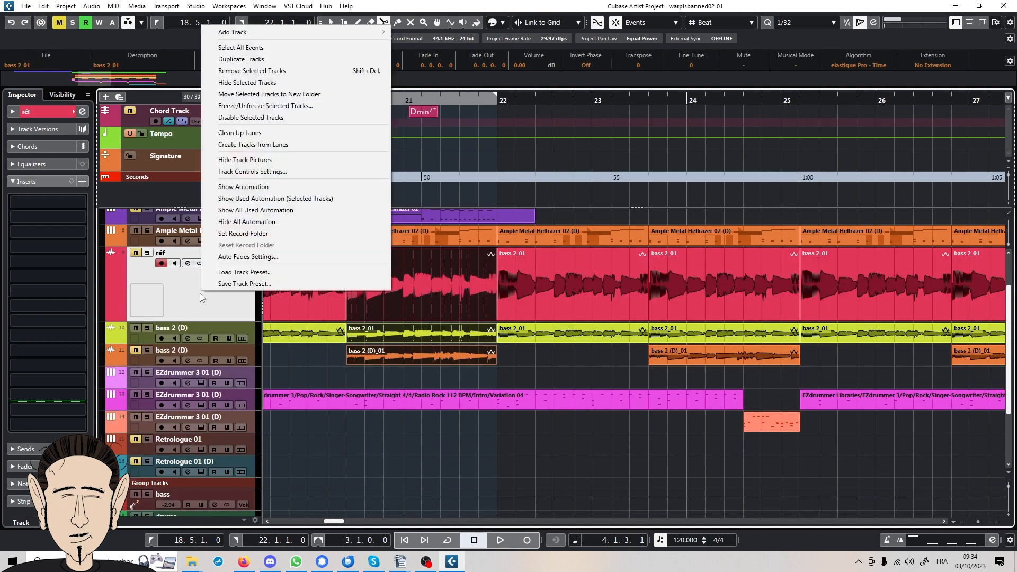
mouse_move(317, 33)
click(455, 133)
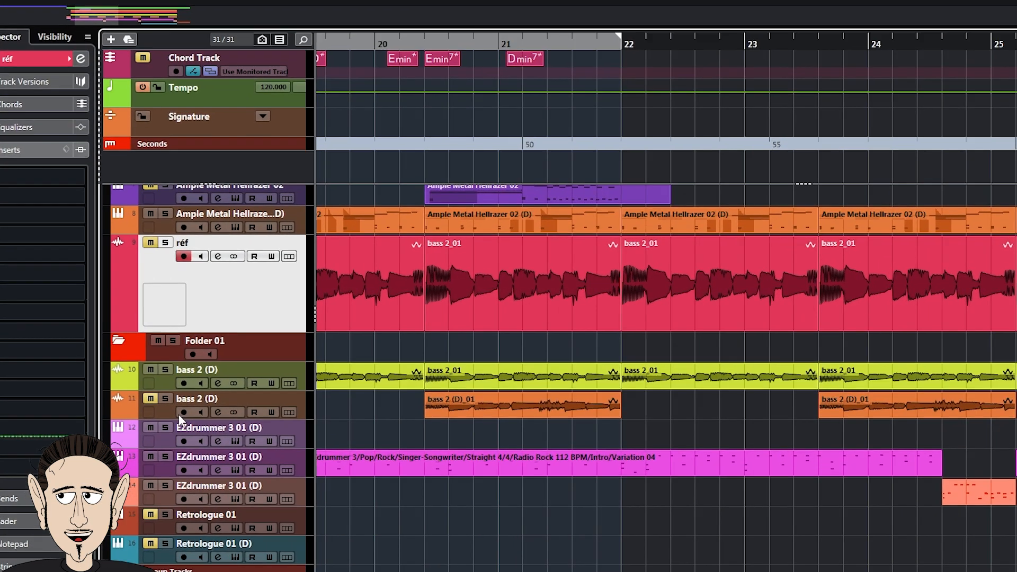
Move both bass 2 (D) tracks and the réf track into Folder 01.
click(148, 385)
click(289, 308)
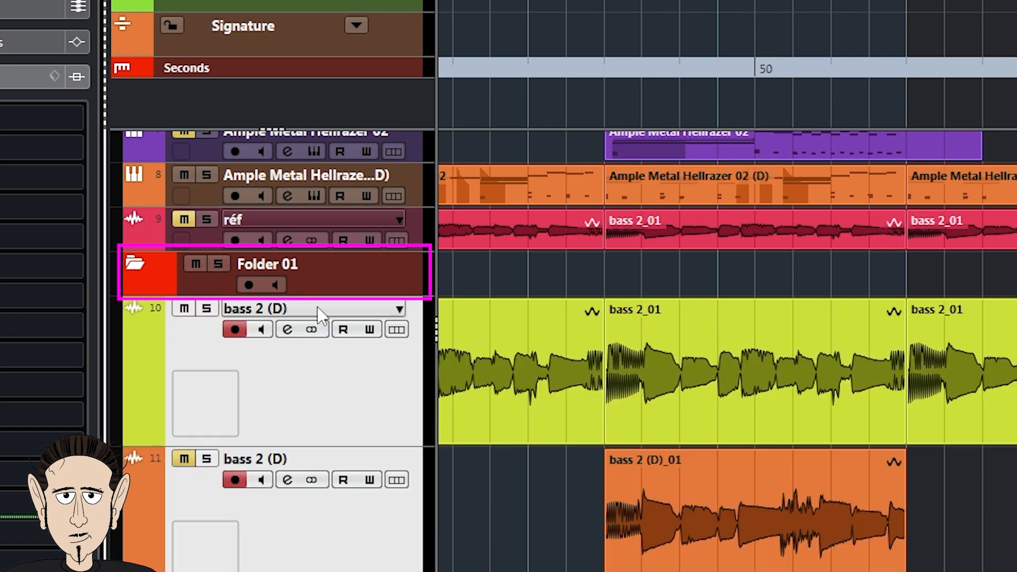
drag(317, 308, 318, 275)
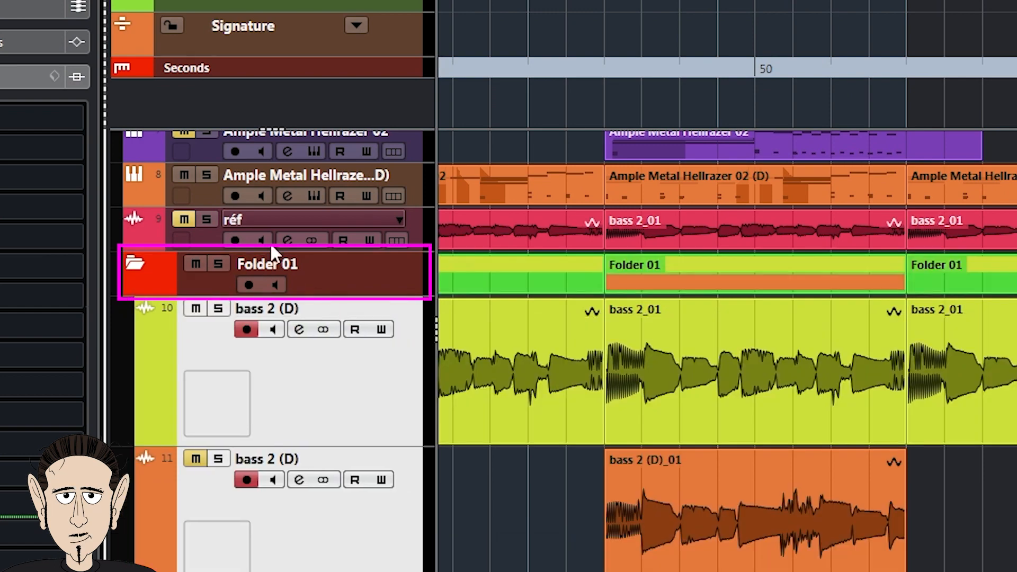
click(211, 237)
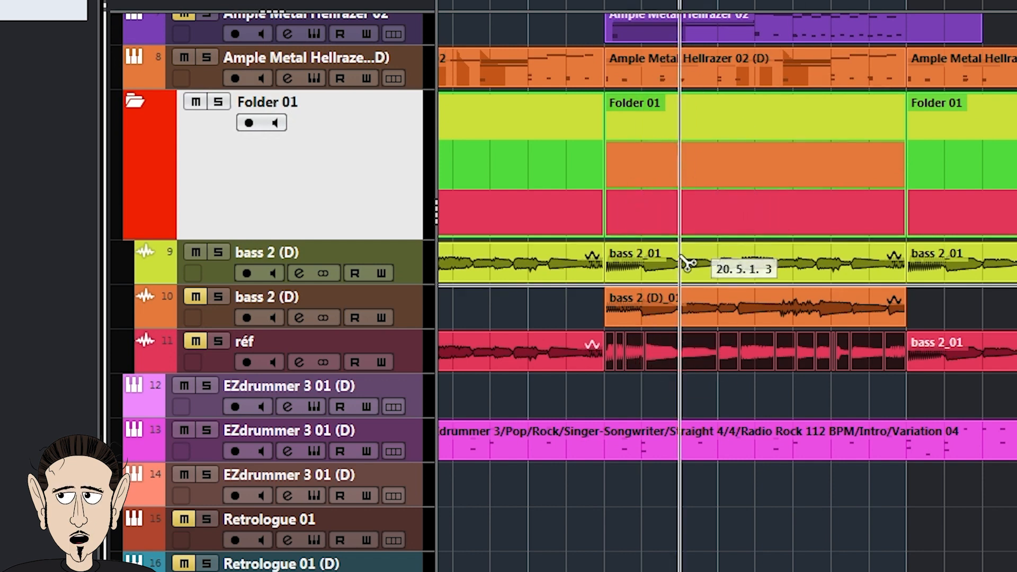
Split the Folder 01 part at réf's first four cut positions to cut both bass 2 (D) tracks together.
click(615, 211)
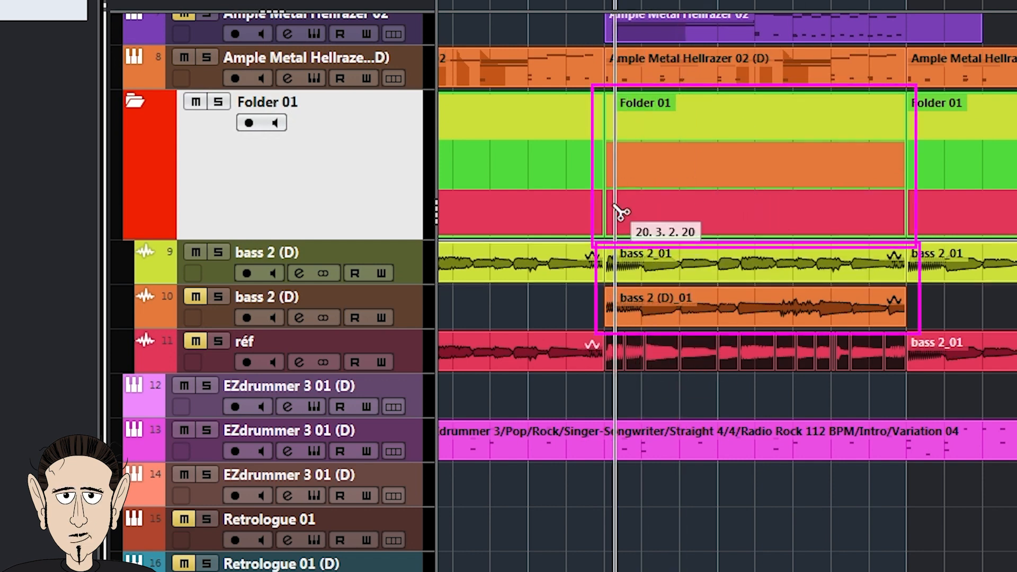
click(625, 212)
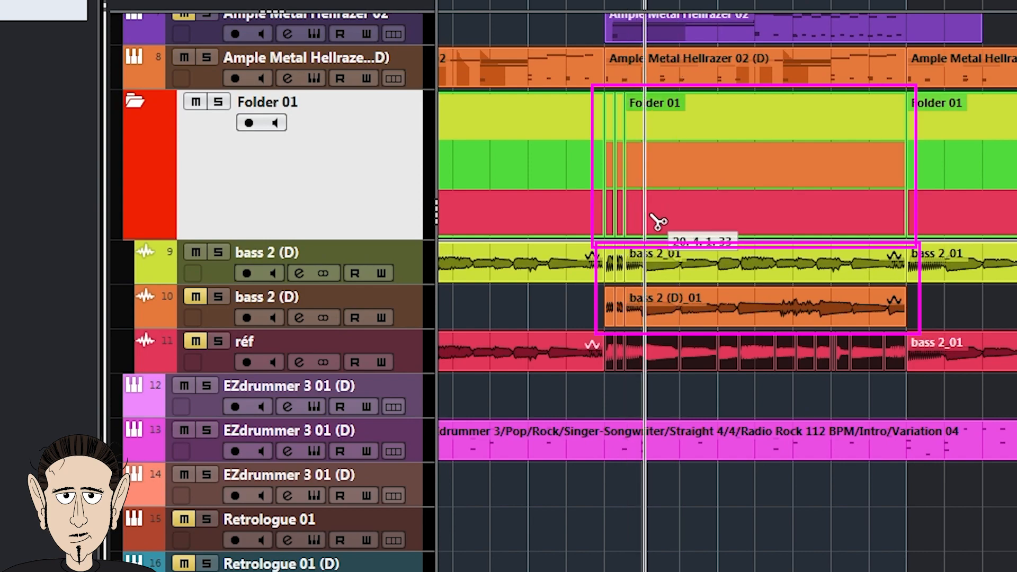
click(656, 220)
click(684, 223)
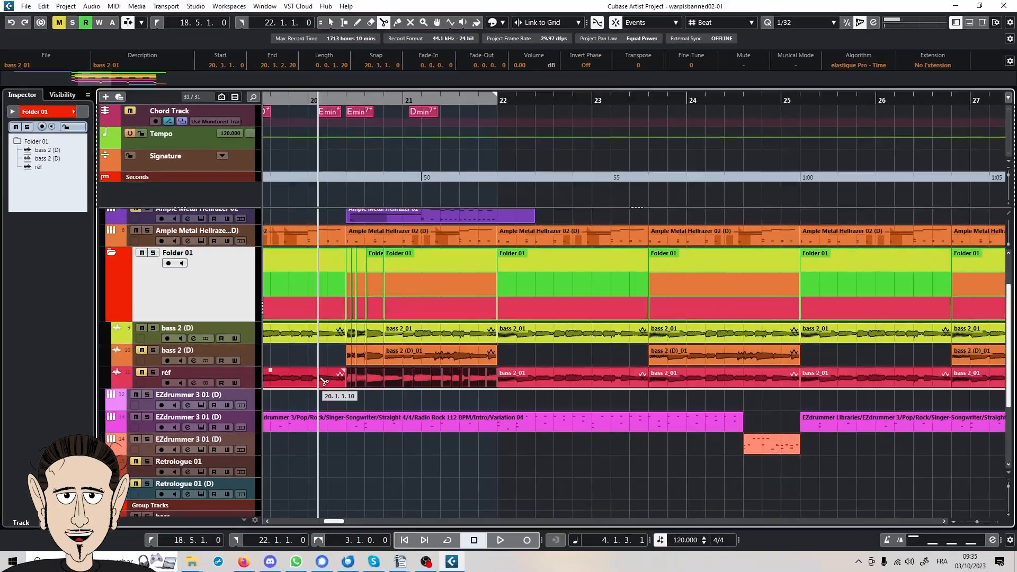
scroll(400, 366, up, 6)
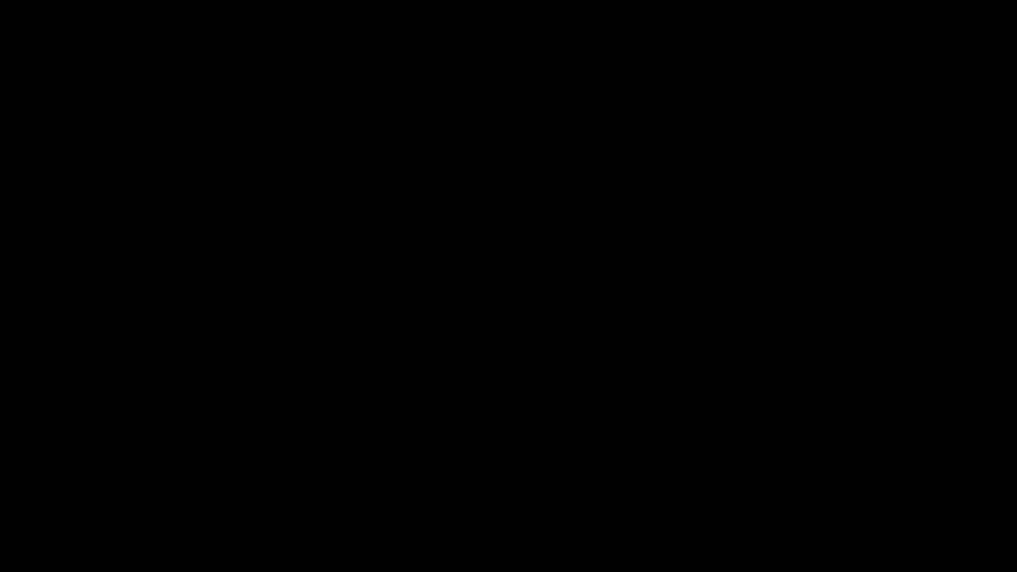